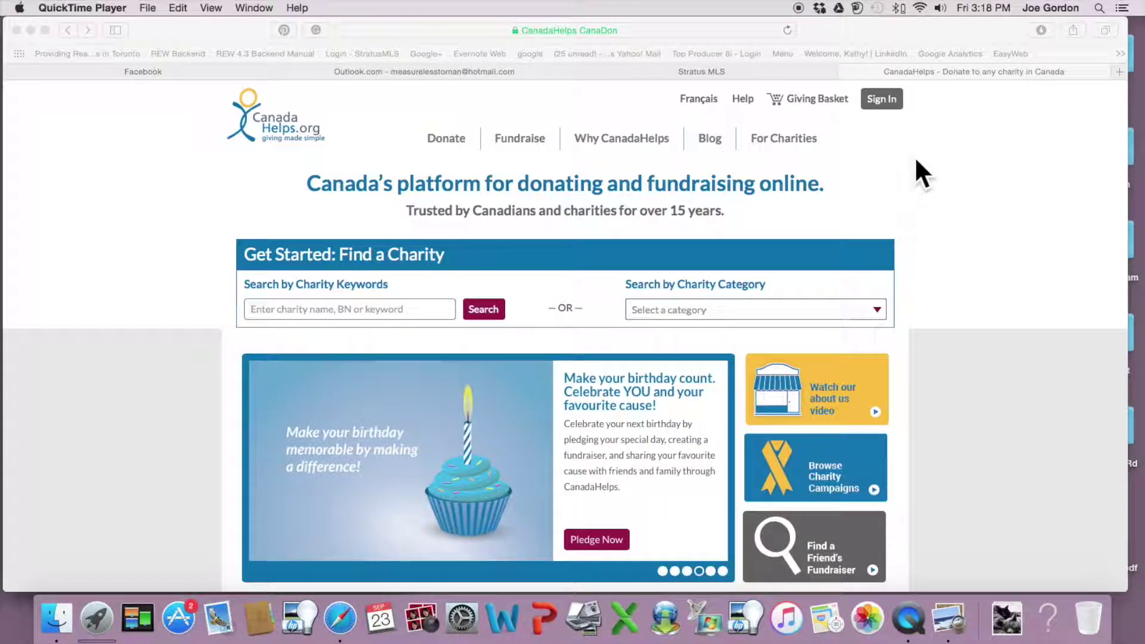
Sign in to the donor account and view the existing iBowl fundraising page
{"action": "left_click", "coordinate": [882, 102]}
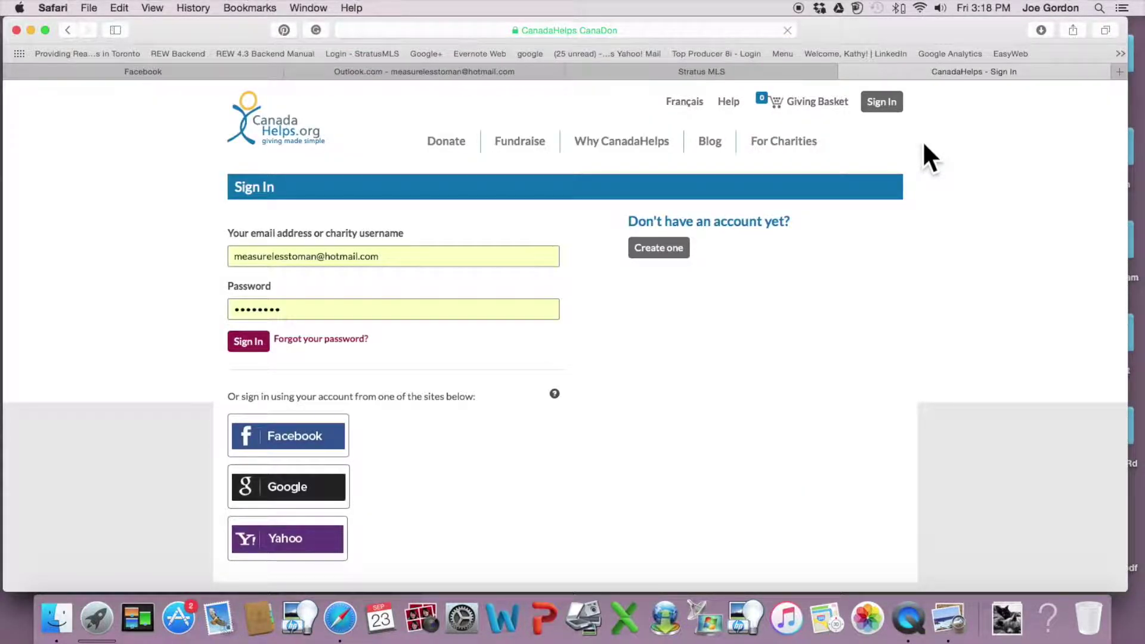
{"action": "left_click", "coordinate": [253, 344]}
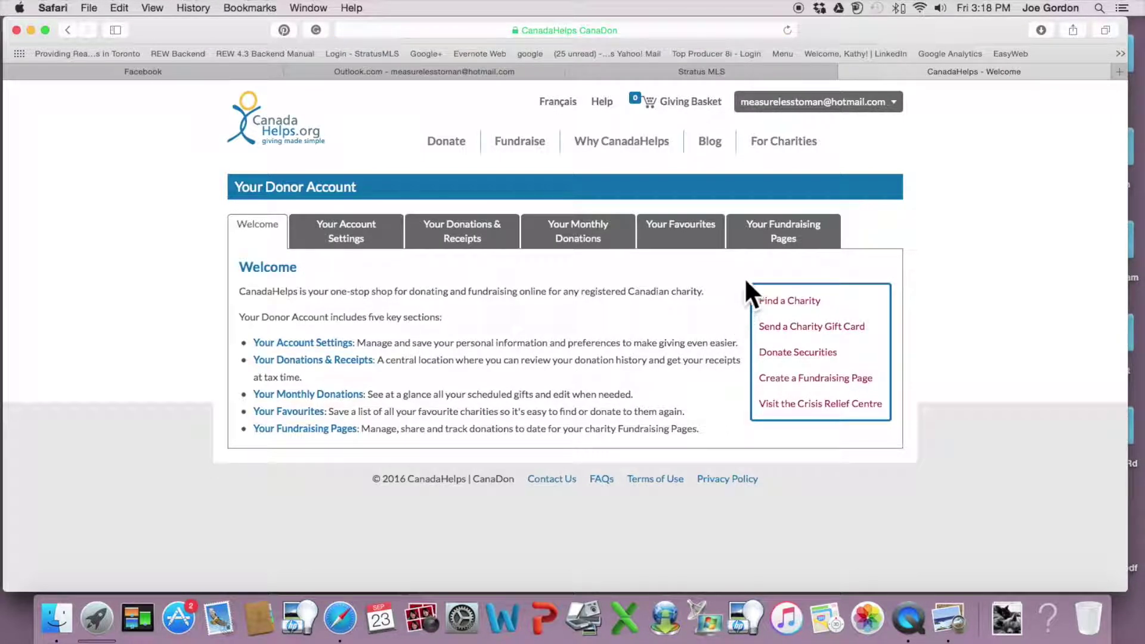
{"action": "left_click", "coordinate": [781, 237]}
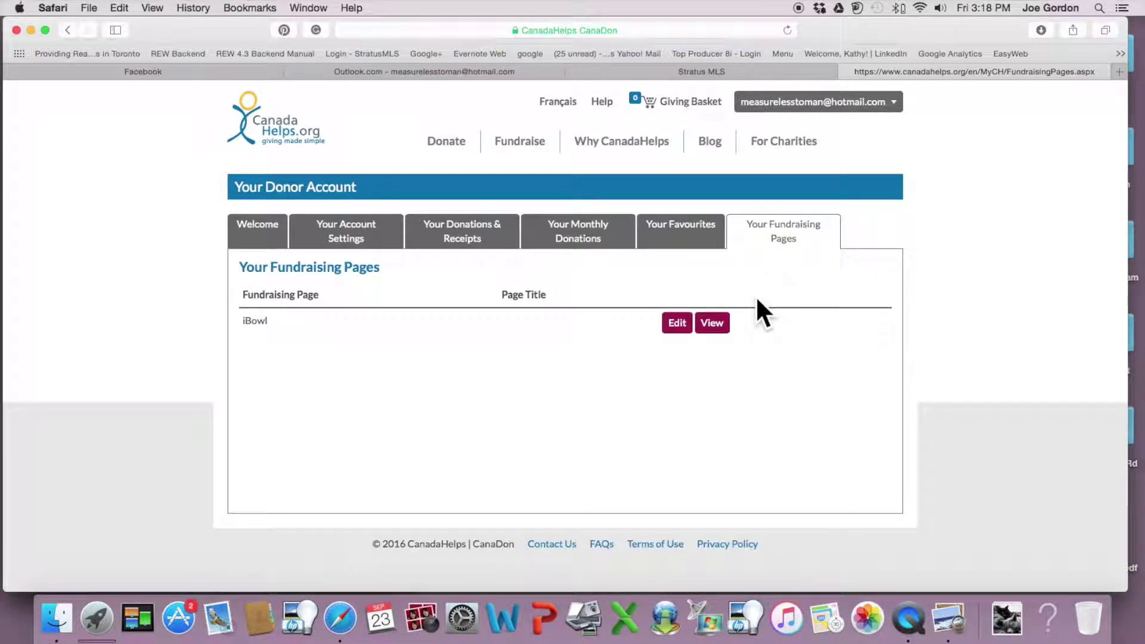
{"action": "left_click", "coordinate": [709, 324]}
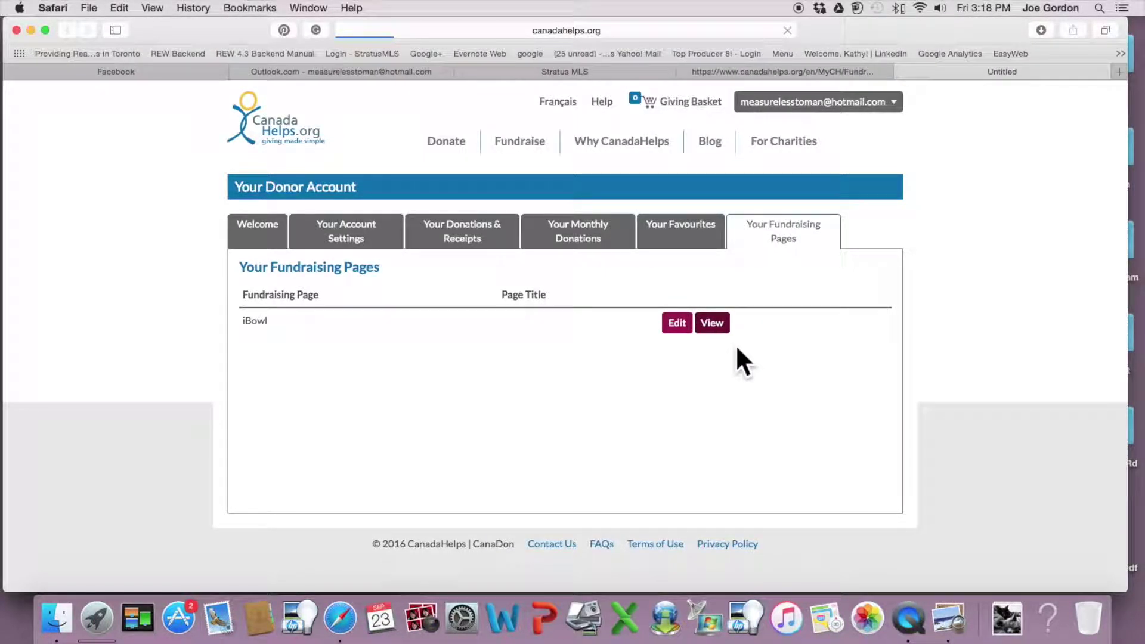
Start a new blank Create a Fundraising Page form from the Fundraise menu
{"action": "scroll", "coordinate": [735, 345], "scroll_direction": "down", "scroll_amount": 5}
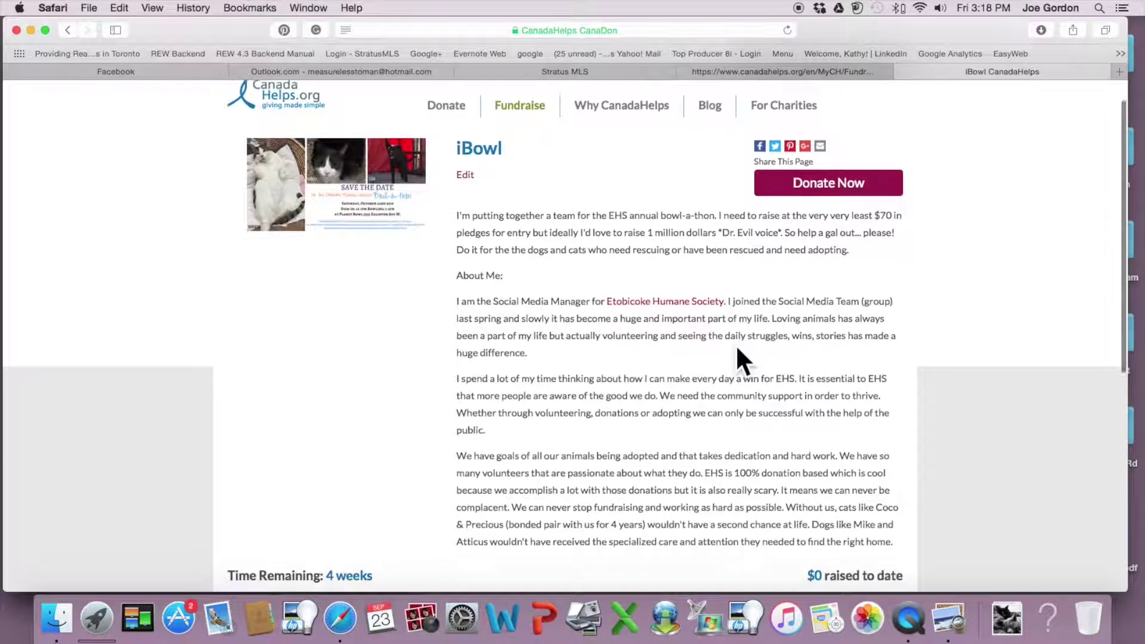
{"action": "scroll", "coordinate": [735, 345], "scroll_direction": "up", "scroll_amount": 5}
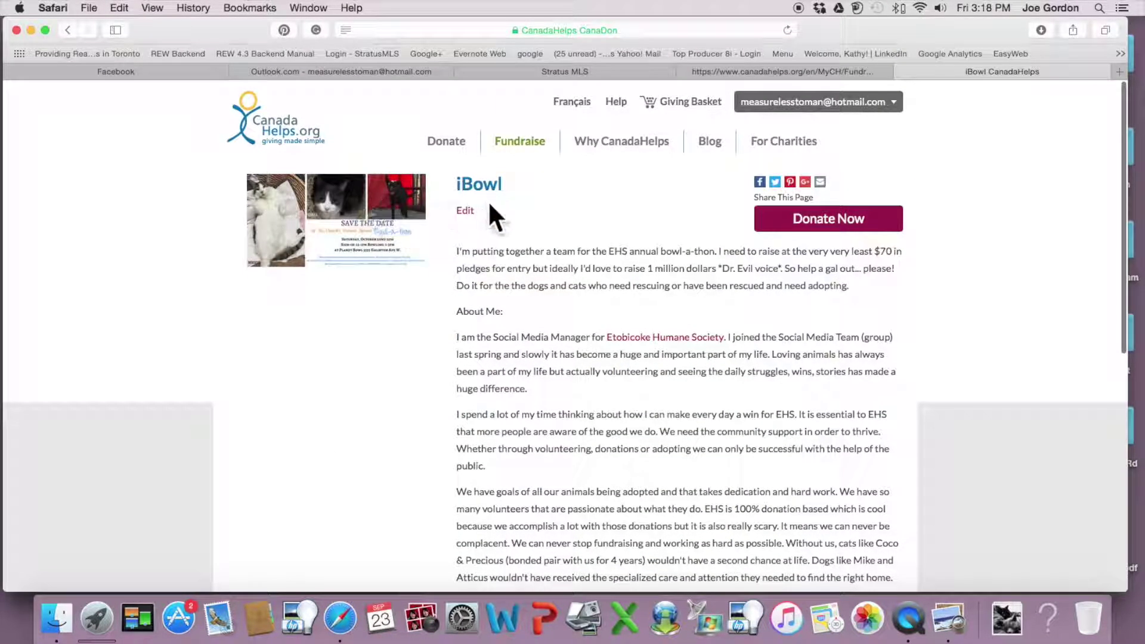
{"action": "scroll", "coordinate": [521, 241], "scroll_direction": "down", "scroll_amount": 5}
{"action": "scroll", "coordinate": [579, 377], "scroll_direction": "down", "scroll_amount": 3}
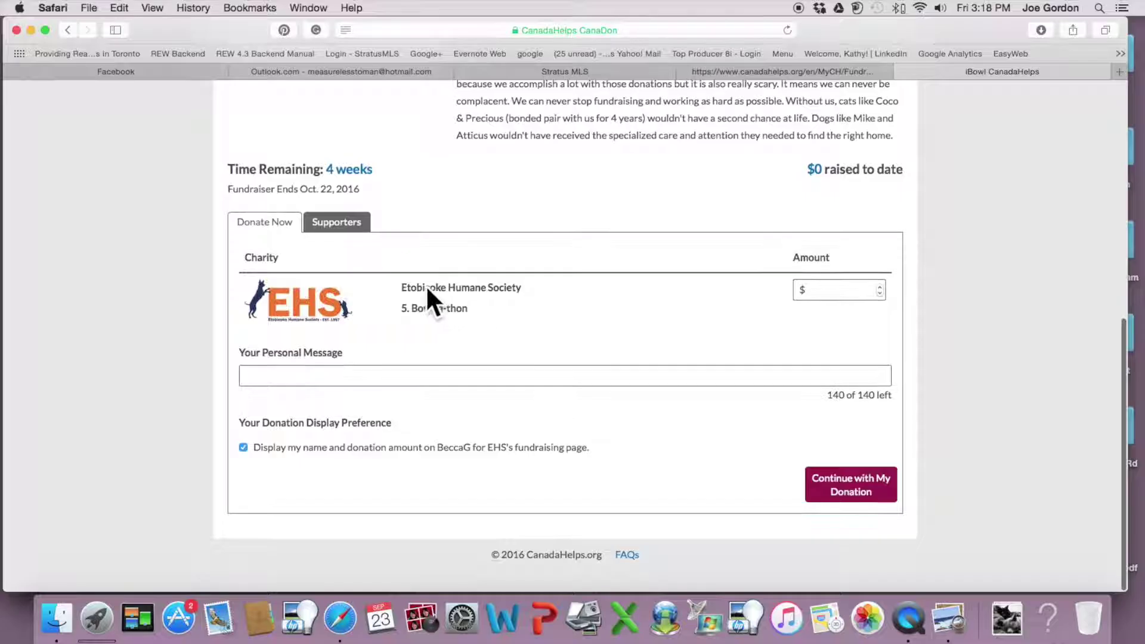
{"action": "scroll", "coordinate": [598, 426], "scroll_direction": "up", "scroll_amount": 10}
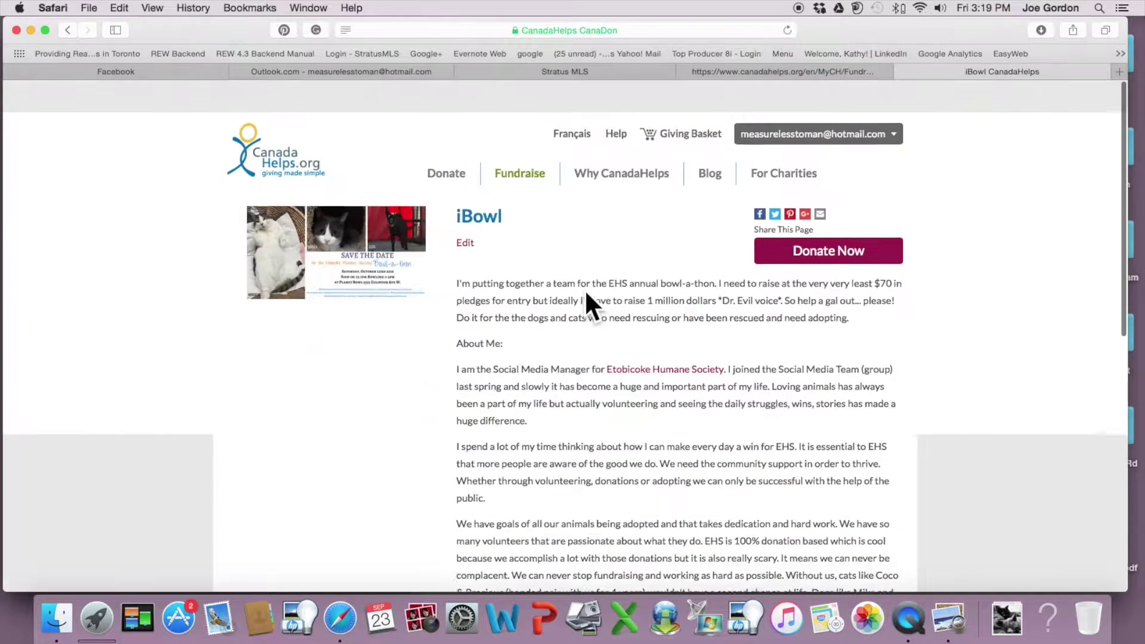
{"action": "mouse_move", "coordinate": [435, 149]}
{"action": "mouse_move", "coordinate": [520, 143]}
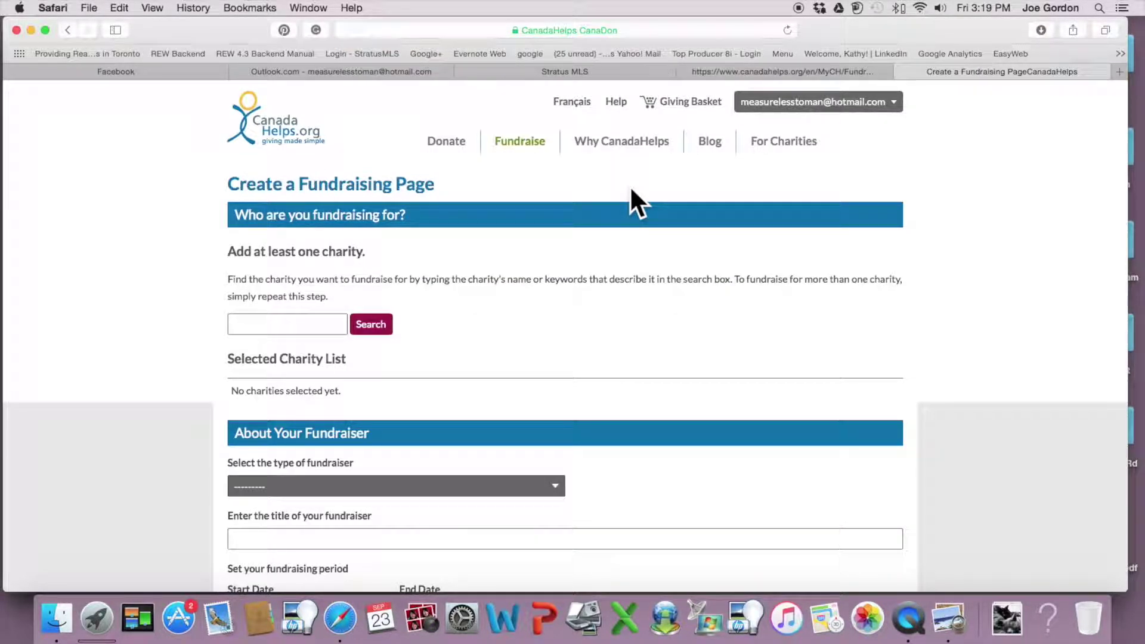
{"action": "left_click", "coordinate": [281, 327]}
Search charities for 'Etobicoke' and add Etobicoke Humane Society to the selected list
{"action": "left_click", "coordinate": [331, 279]}
{"action": "left_click", "coordinate": [265, 321]}
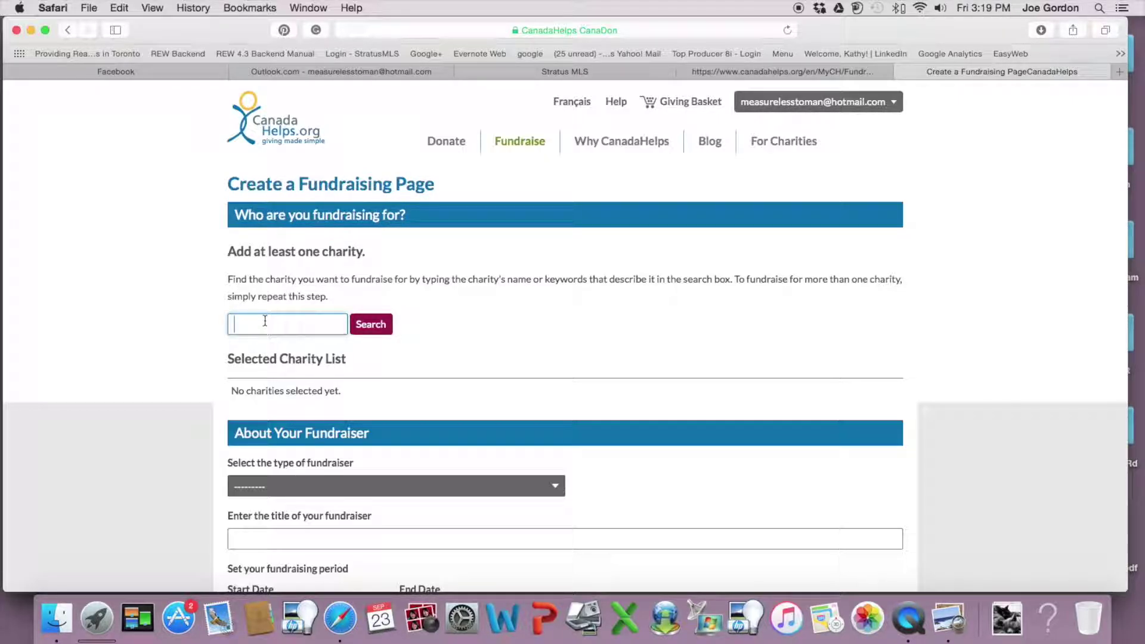
{"action": "type", "text": "Etobicoke"}
{"action": "left_click", "coordinate": [371, 325]}
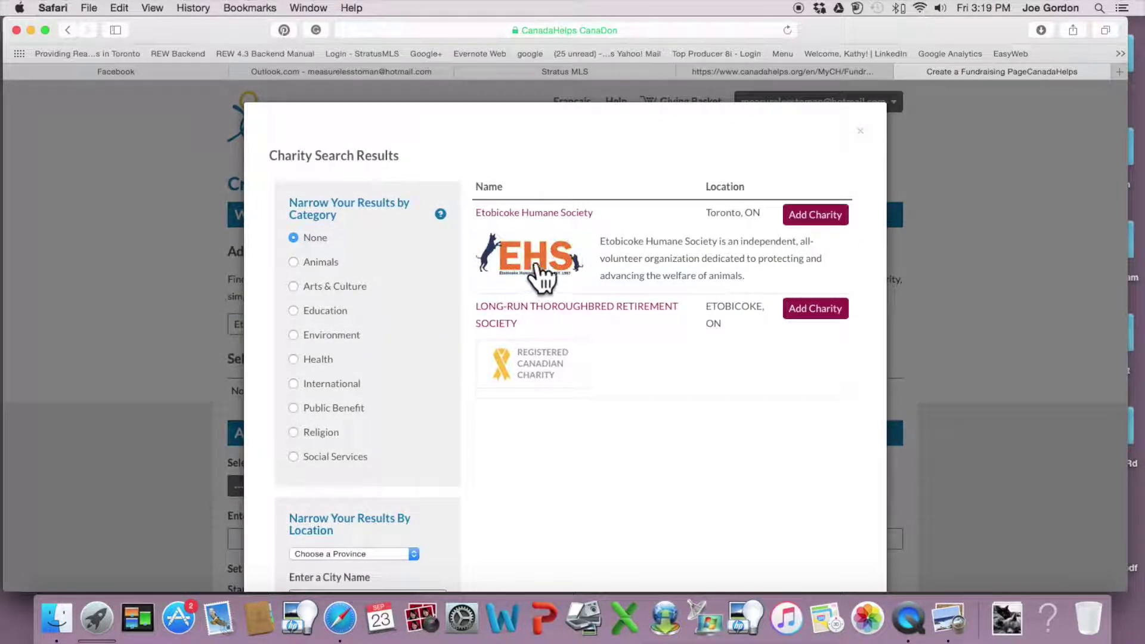
{"action": "left_click", "coordinate": [836, 230]}
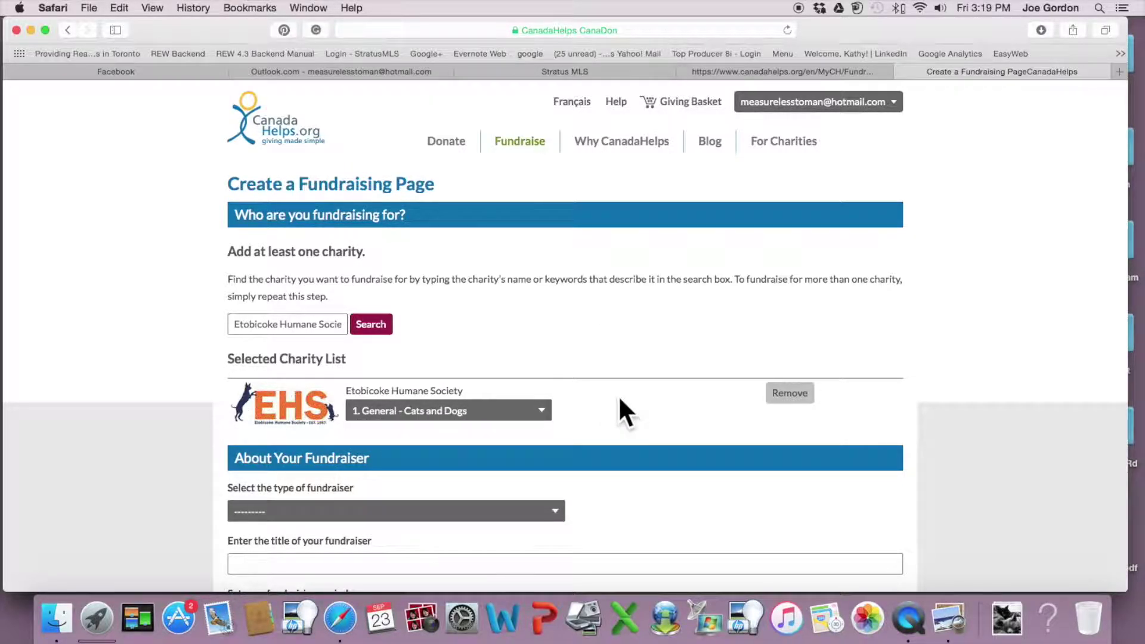
{"action": "scroll", "coordinate": [620, 391], "scroll_direction": "down", "scroll_amount": 5}
Direct the donations to the charity's 5. Bowl-a-thon fund
{"action": "scroll", "coordinate": [610, 398], "scroll_direction": "down", "scroll_amount": 1}
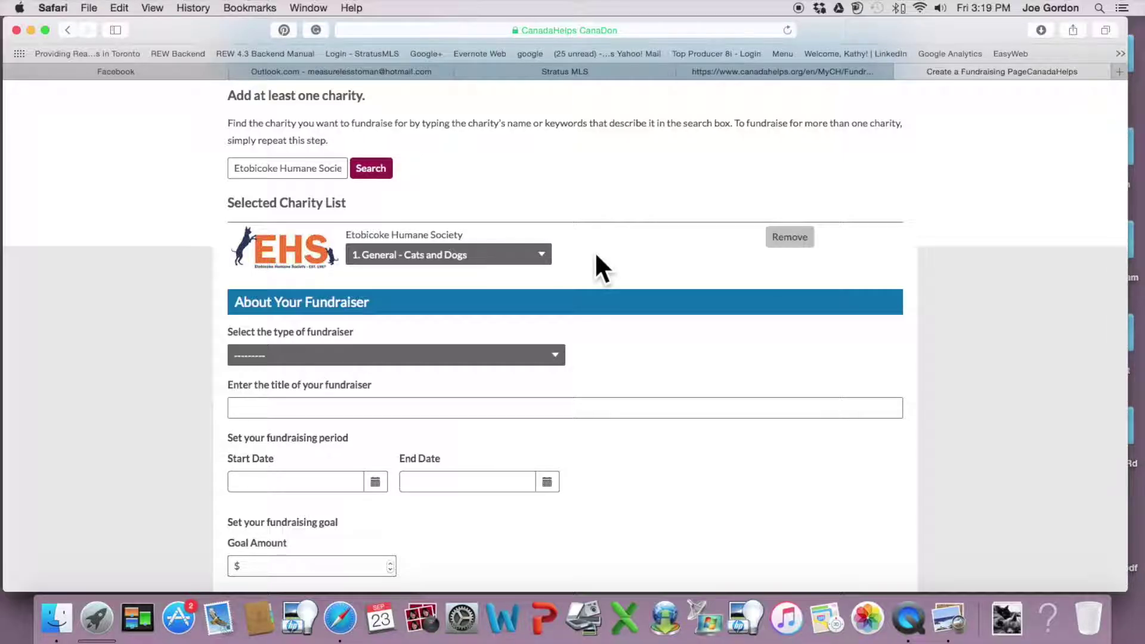
{"action": "left_click", "coordinate": [544, 264]}
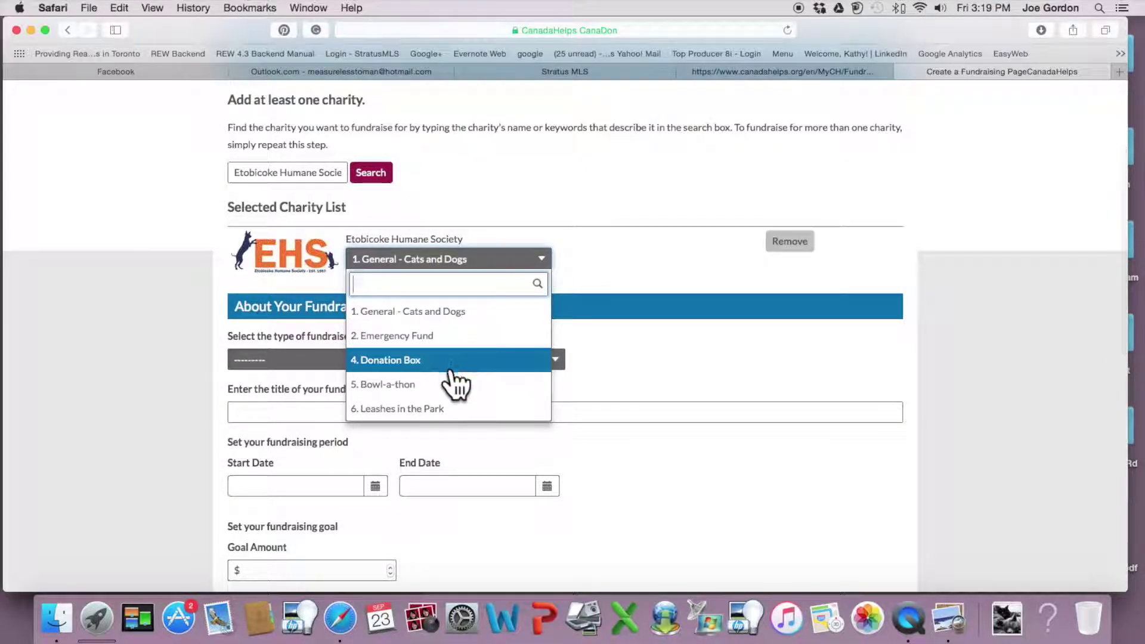
{"action": "left_click", "coordinate": [398, 385]}
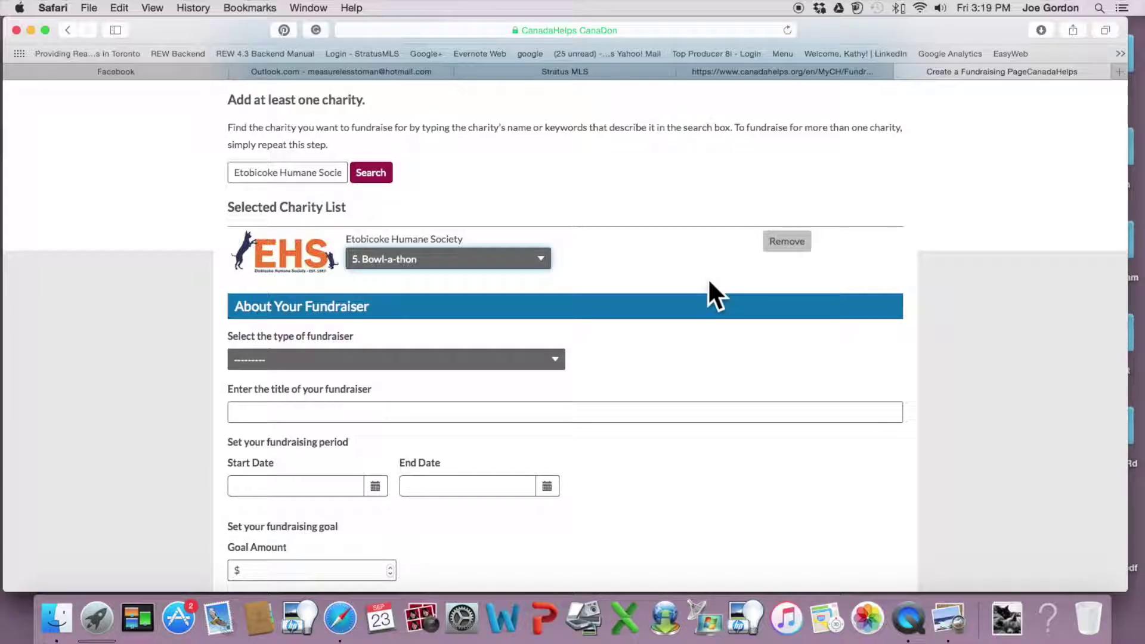
Set the fundraiser type to Sporting Event
{"action": "left_click", "coordinate": [281, 361]}
{"action": "scroll", "coordinate": [344, 465], "scroll_direction": "down", "scroll_amount": 4}
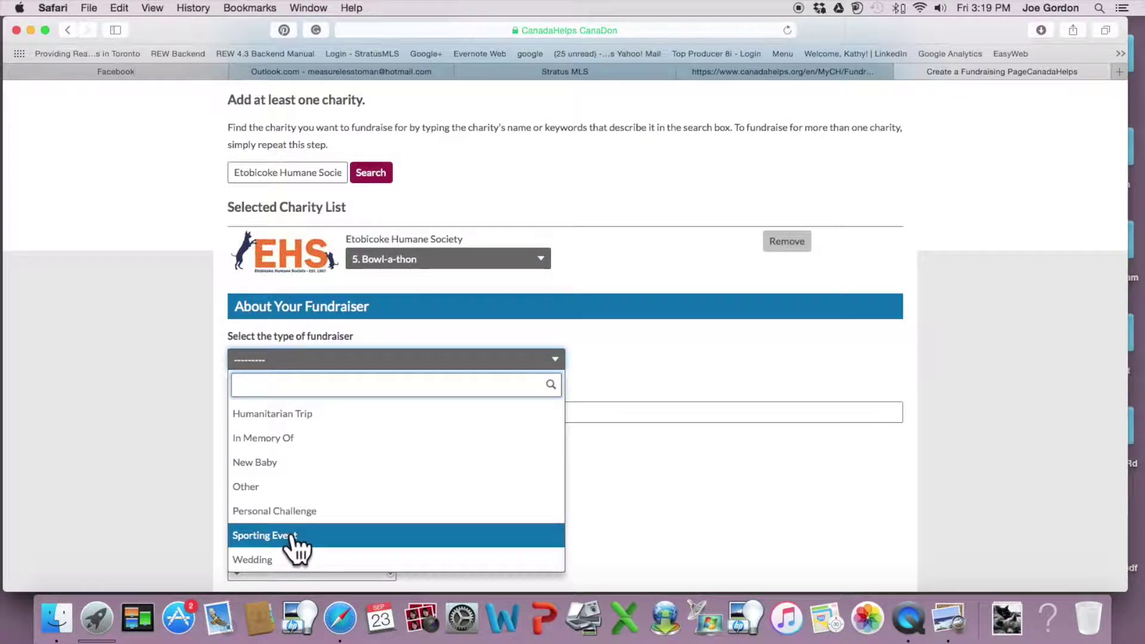
{"action": "left_click", "coordinate": [291, 535]}
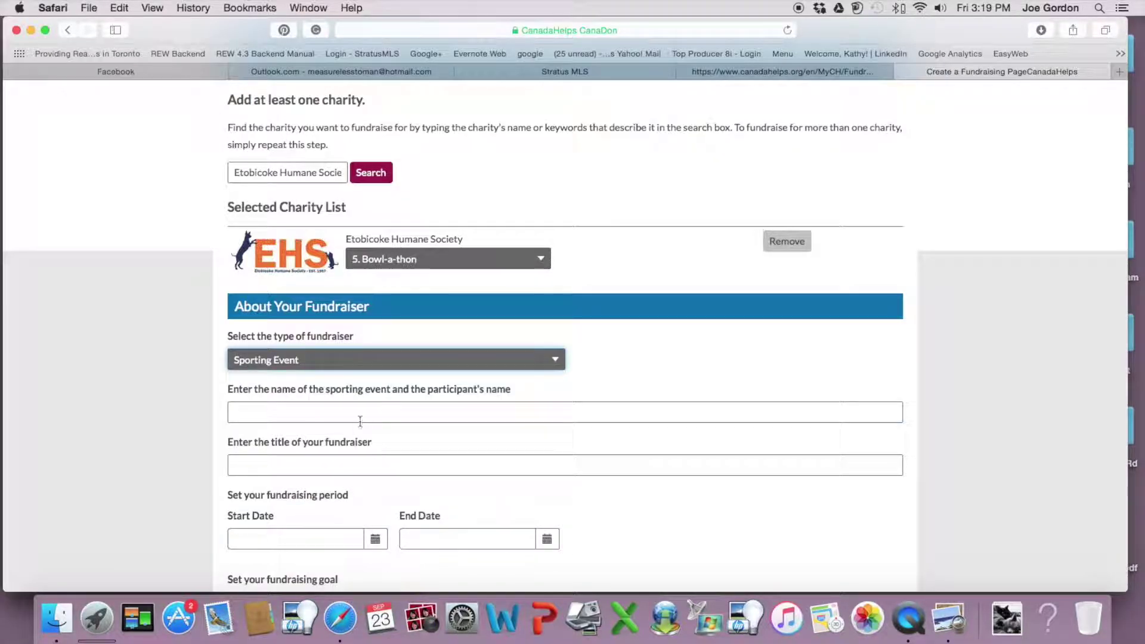
{"action": "scroll", "coordinate": [200, 412], "scroll_direction": "down", "scroll_amount": 3}
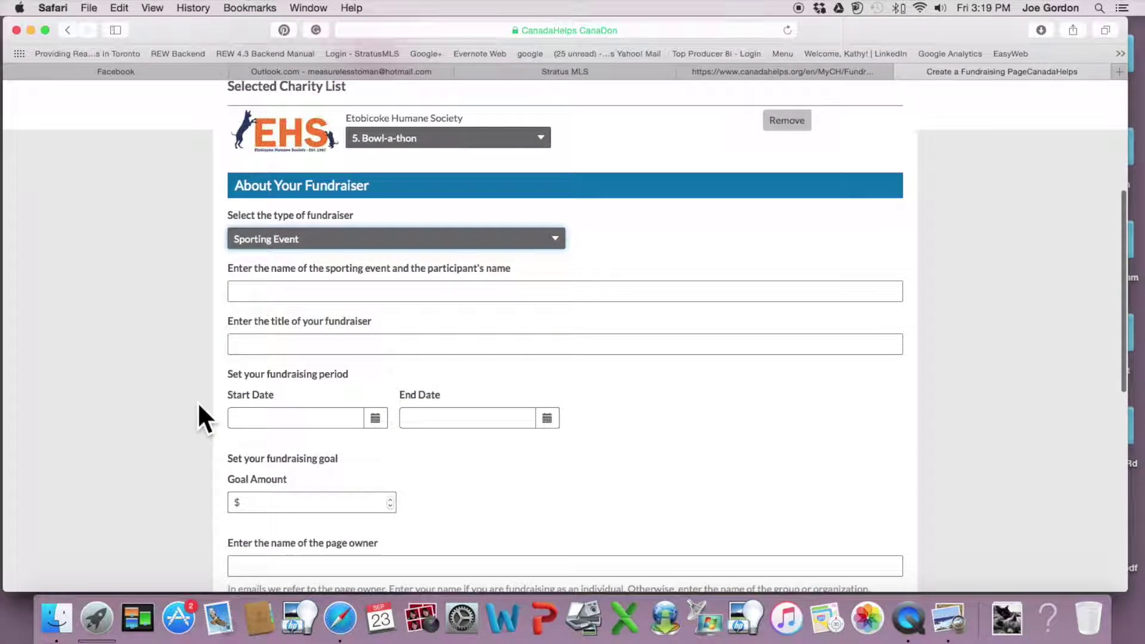
{"action": "scroll", "coordinate": [198, 406], "scroll_direction": "up", "scroll_amount": 1}
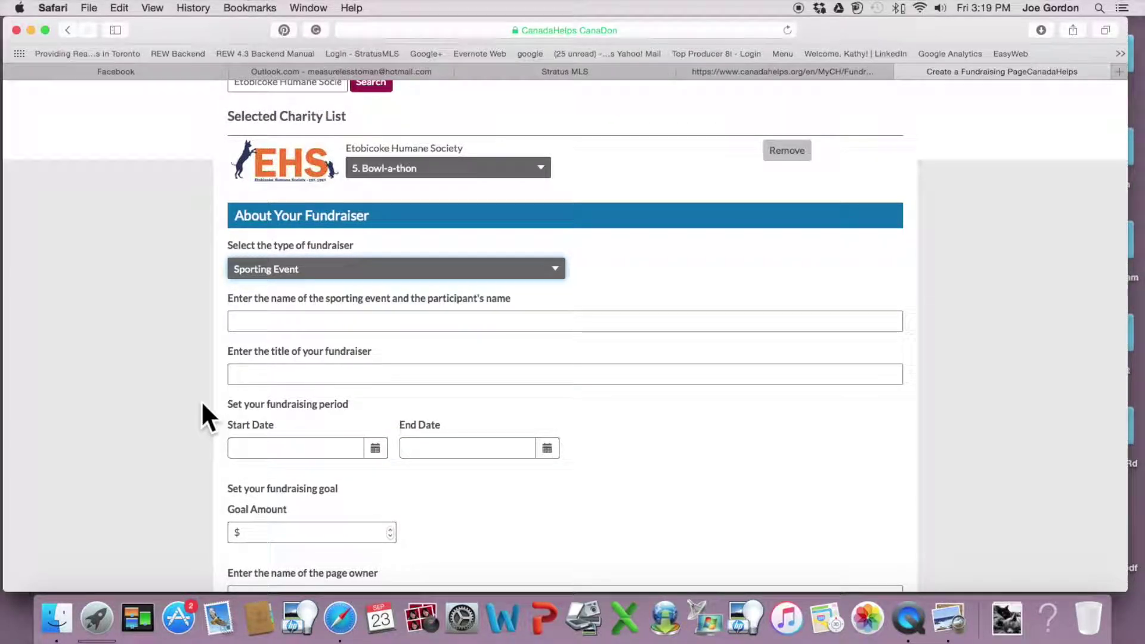
{"action": "left_click", "coordinate": [502, 322]}
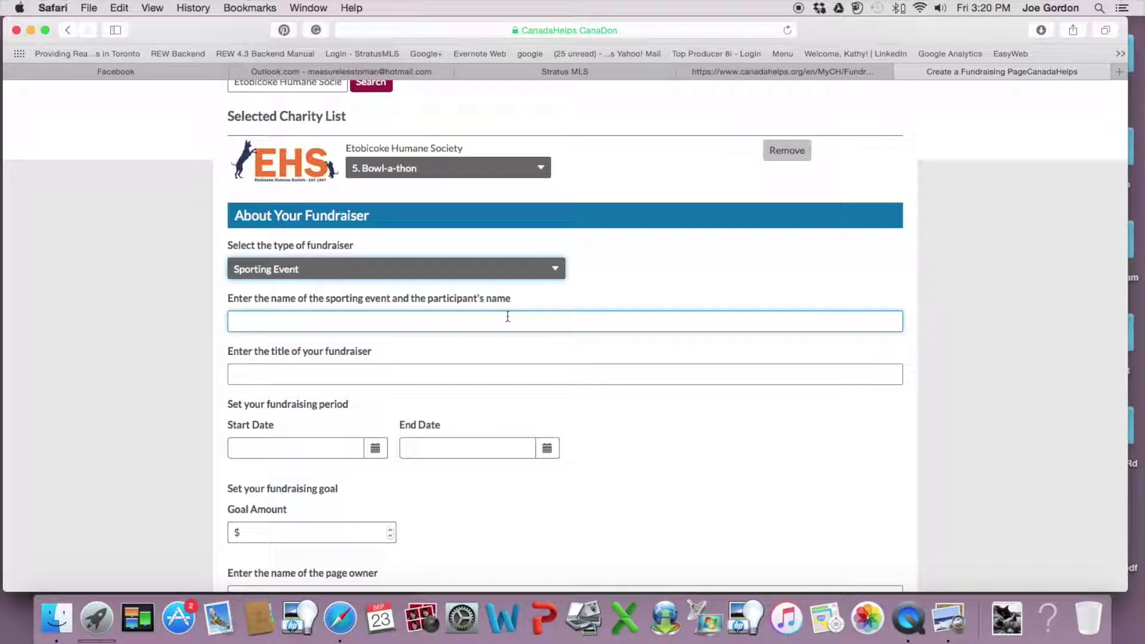
{"action": "left_click", "coordinate": [443, 375]}
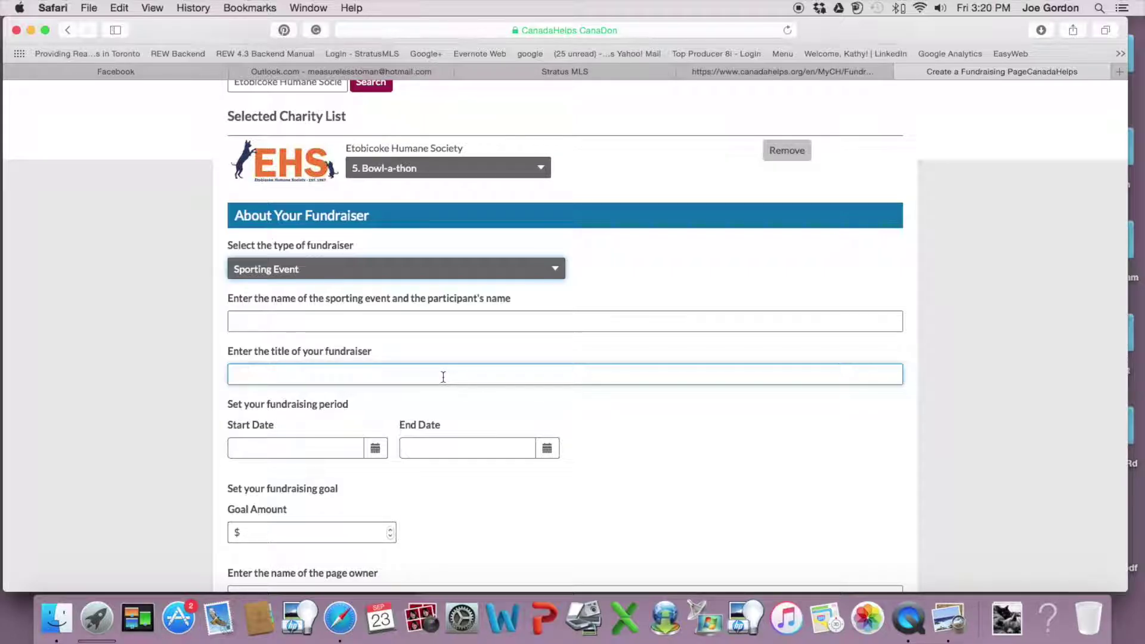
{"action": "left_click", "coordinate": [483, 441]}
{"action": "left_click", "coordinate": [547, 452]}
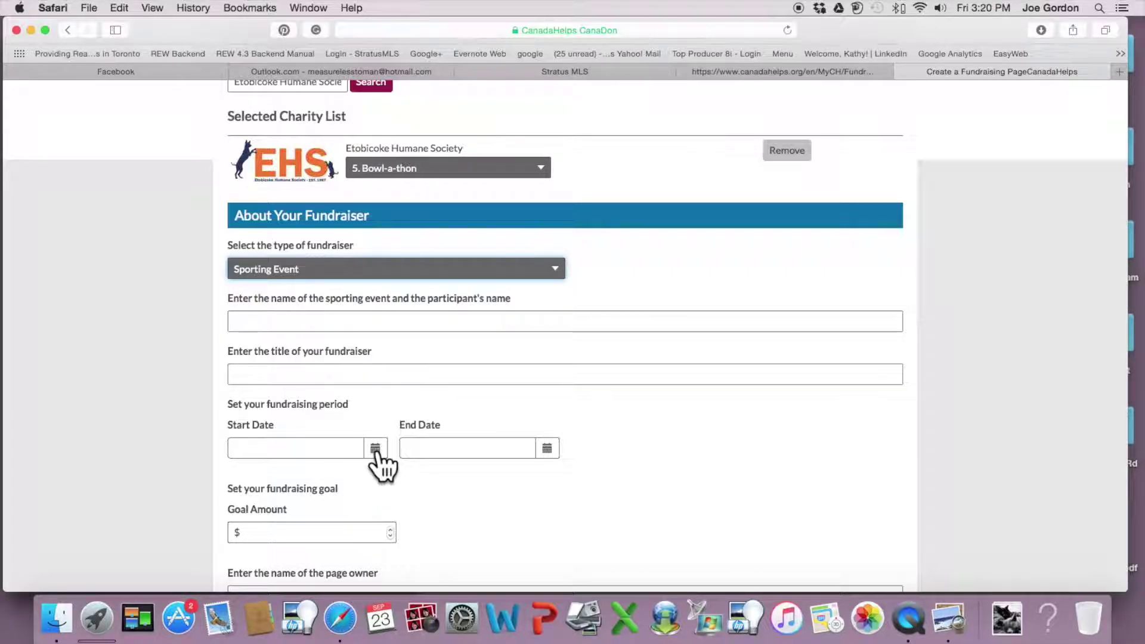
{"action": "scroll", "coordinate": [383, 465], "scroll_direction": "down", "scroll_amount": 3}
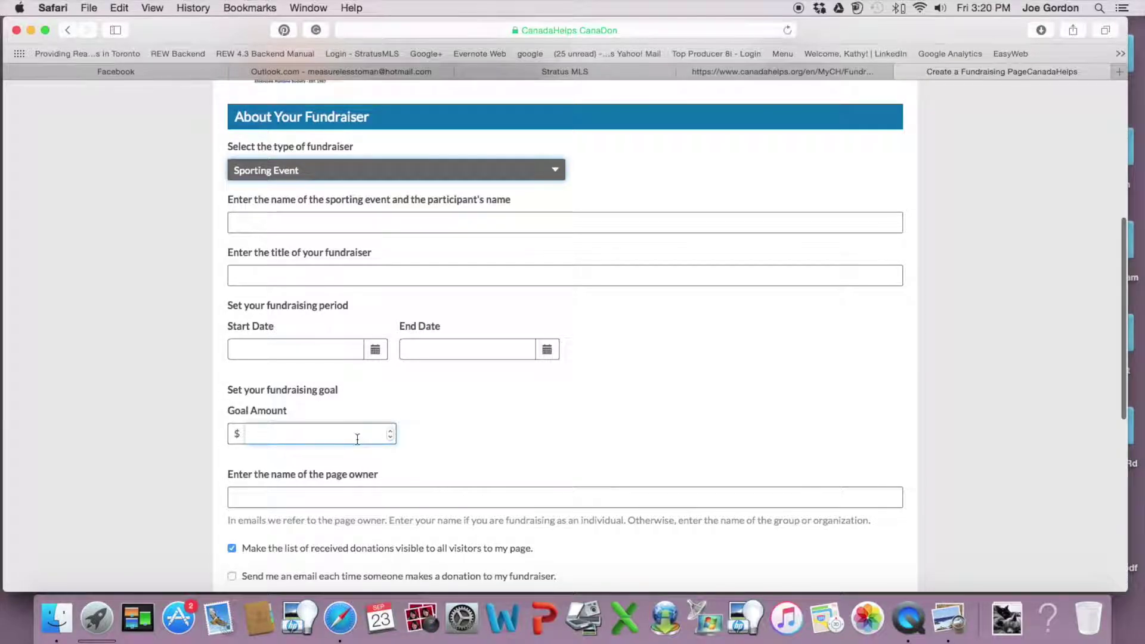
{"action": "scroll", "coordinate": [554, 420], "scroll_direction": "down", "scroll_amount": 1}
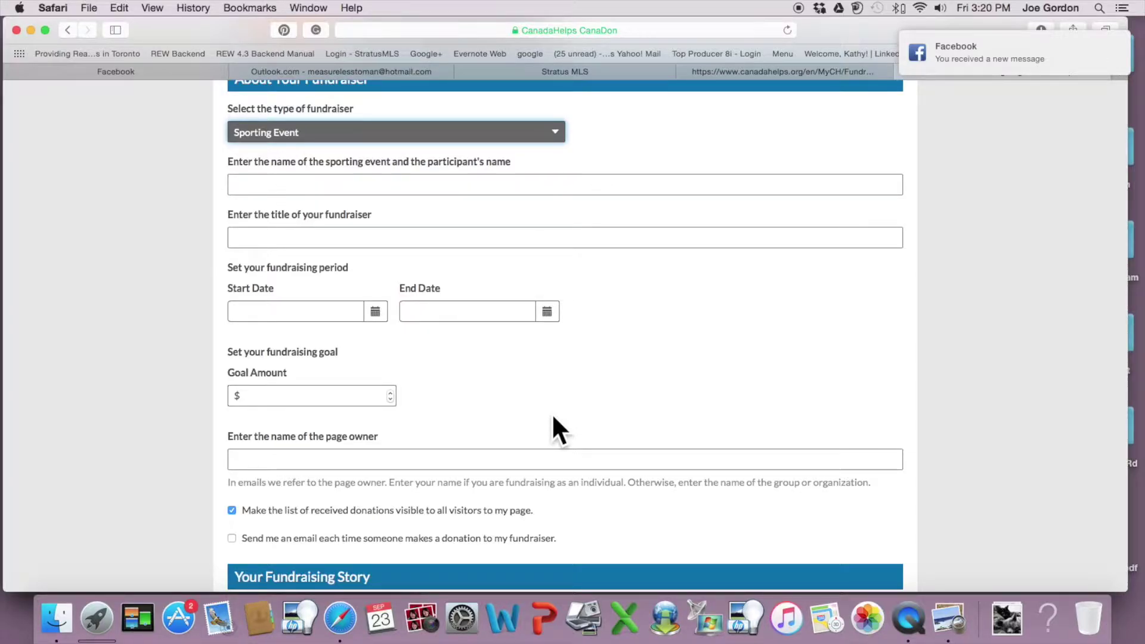
{"action": "scroll", "coordinate": [552, 413], "scroll_direction": "down", "scroll_amount": 2}
{"action": "scroll", "coordinate": [553, 417], "scroll_direction": "down", "scroll_amount": 8}
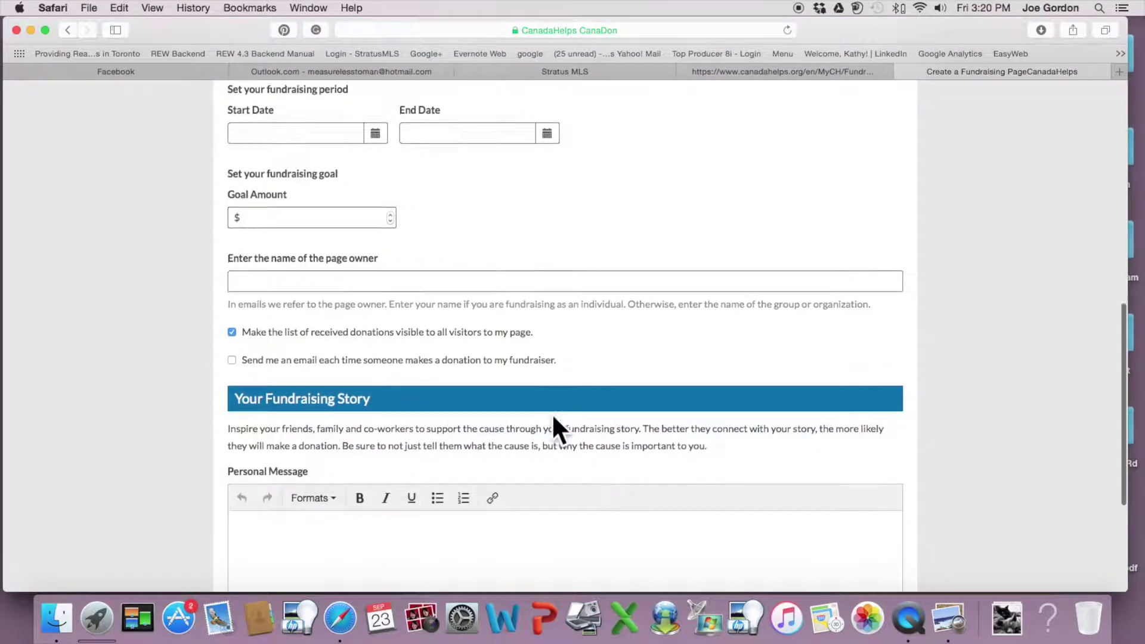
{"action": "scroll", "coordinate": [552, 421], "scroll_direction": "down", "scroll_amount": 1}
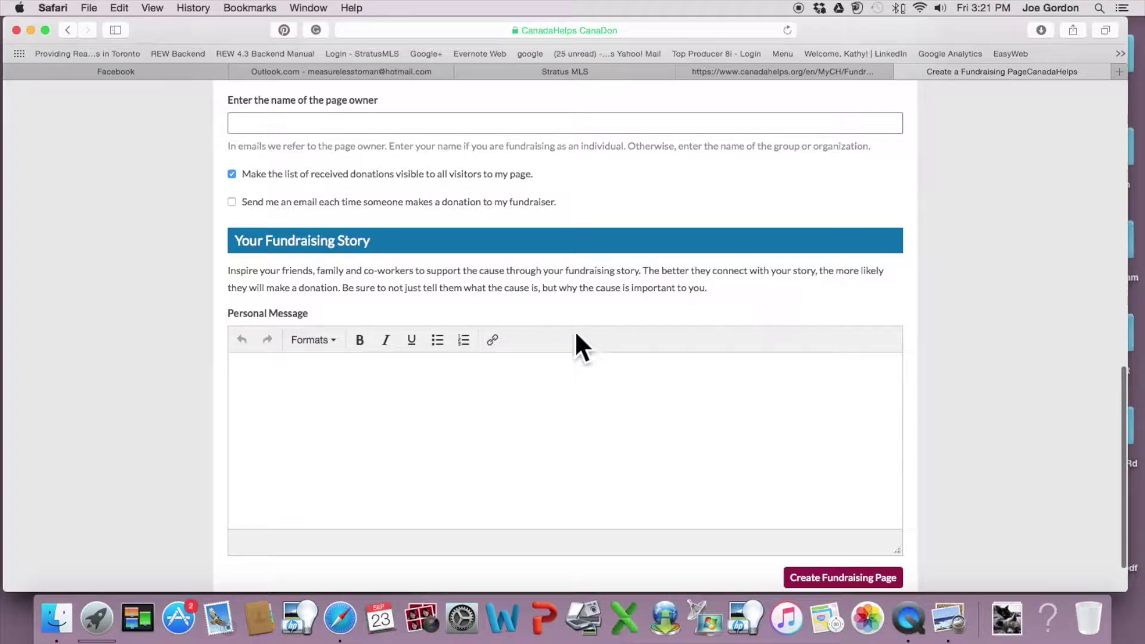
{"action": "scroll", "coordinate": [306, 376], "scroll_direction": "down", "scroll_amount": 1}
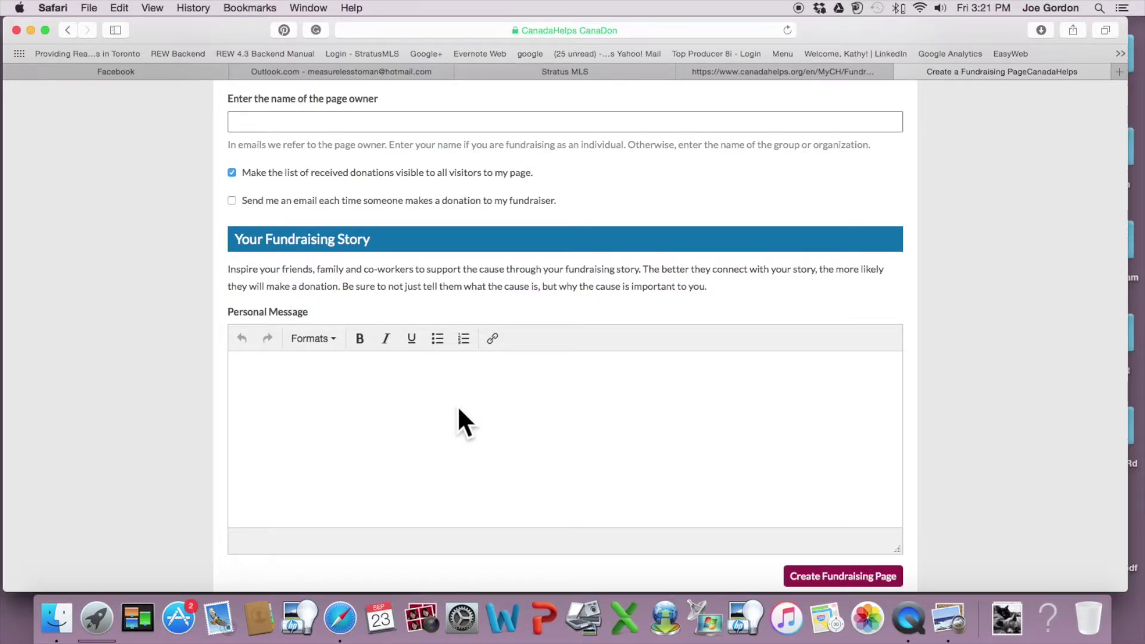
{"action": "scroll", "coordinate": [457, 405], "scroll_direction": "down", "scroll_amount": 2}
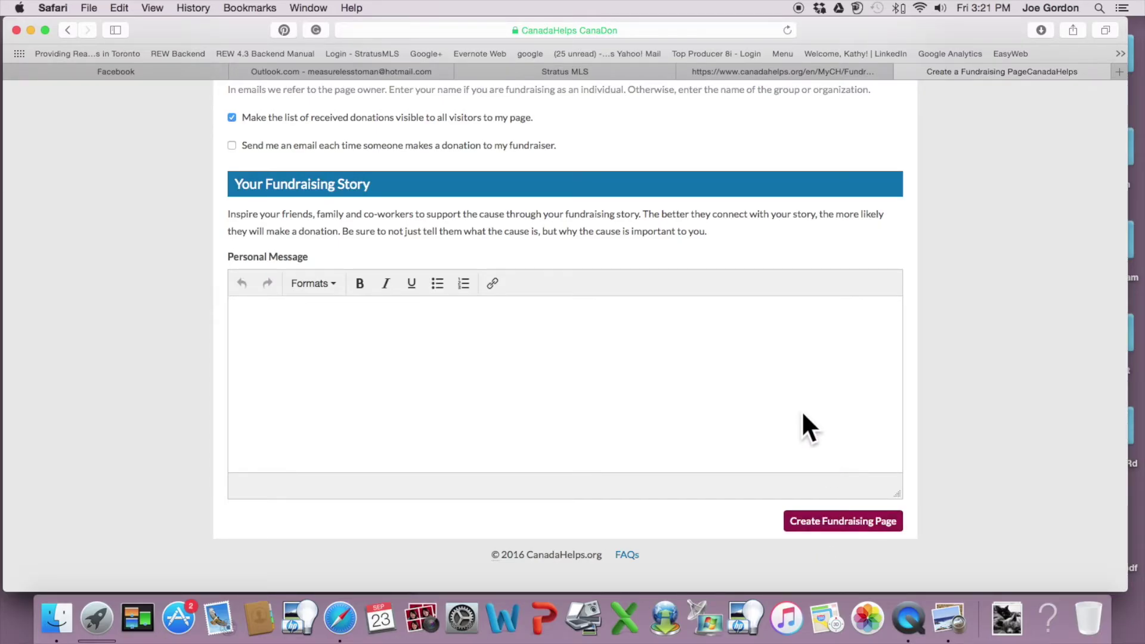
{"action": "scroll", "coordinate": [850, 392], "scroll_direction": "up", "scroll_amount": 15}
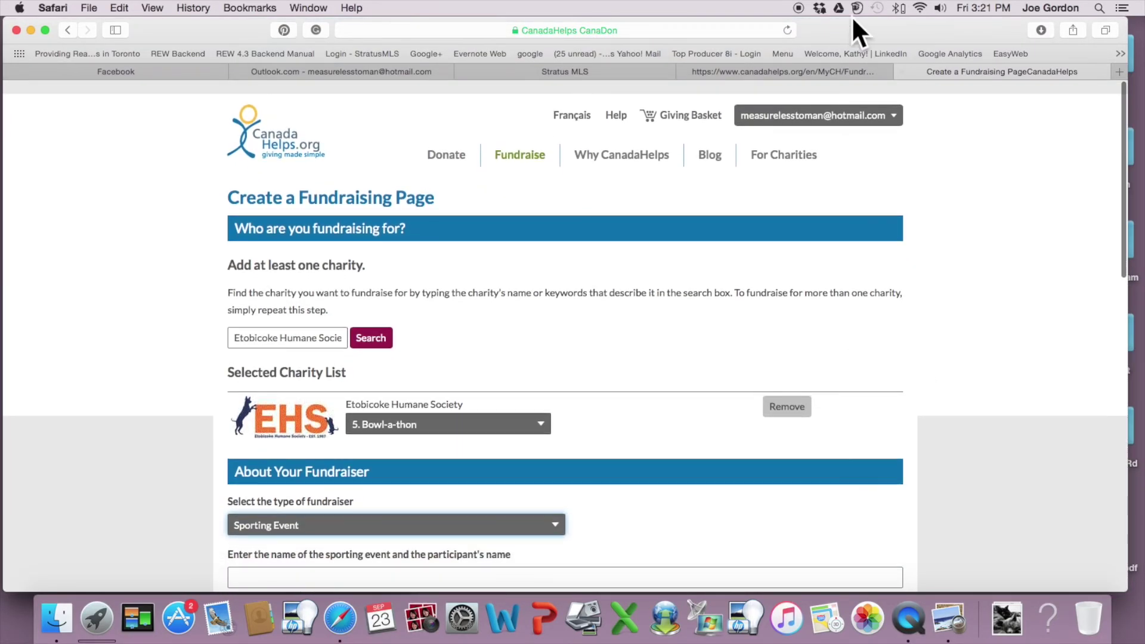